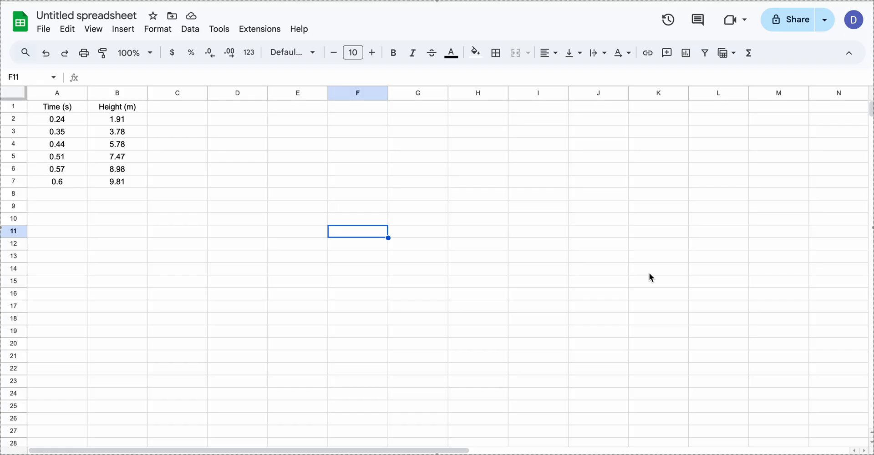
pyautogui.click(58, 111)
pyautogui.moveTo(58, 111); pyautogui.dragTo(127, 184)
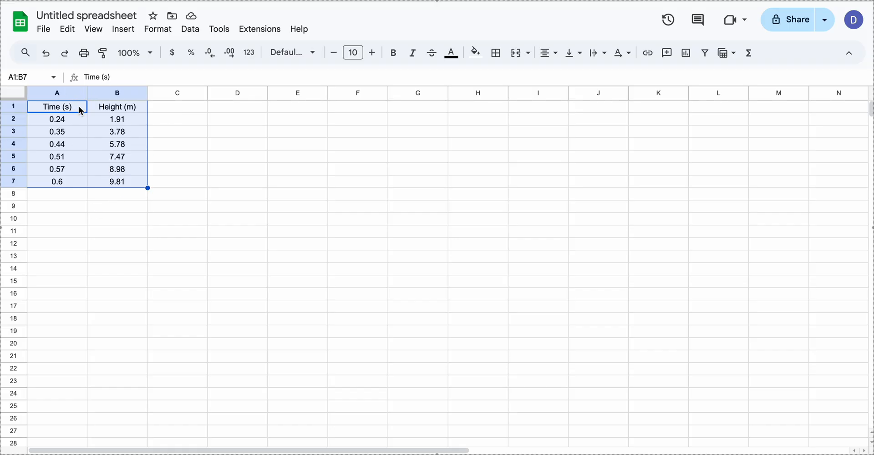
pyautogui.click(255, 148)
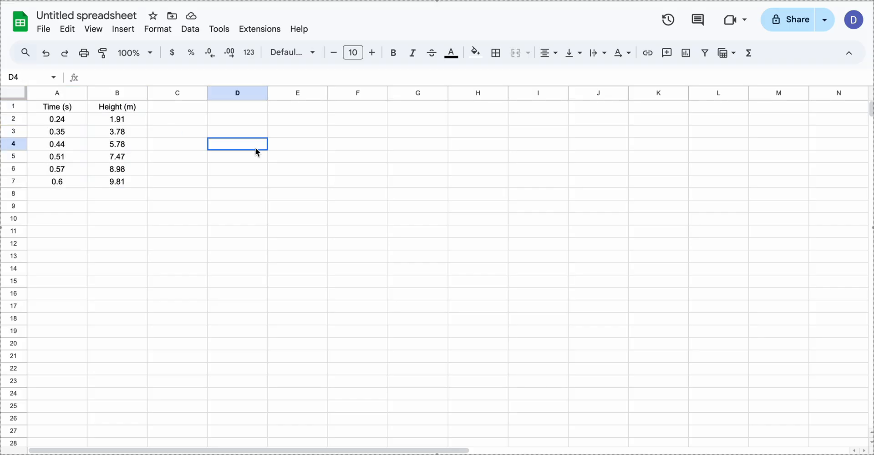
# Try appending the unit s to the first time value in cell A2.
pyautogui.click(66, 121)
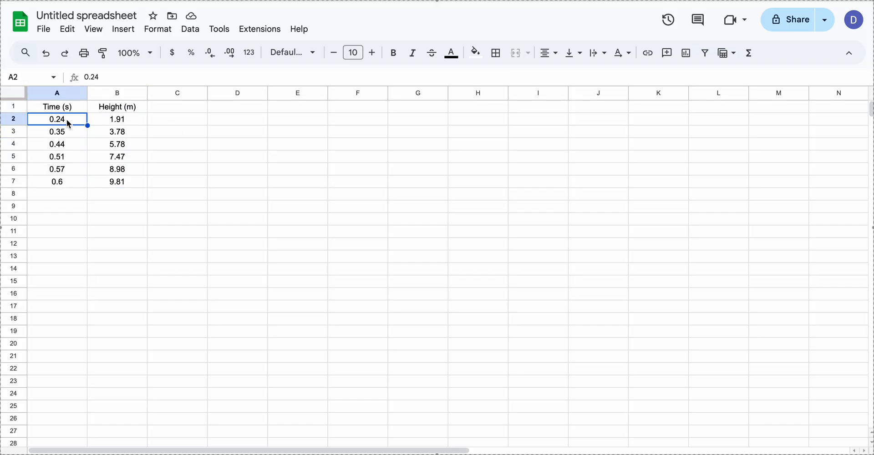
pyautogui.doubleClick(66, 119)
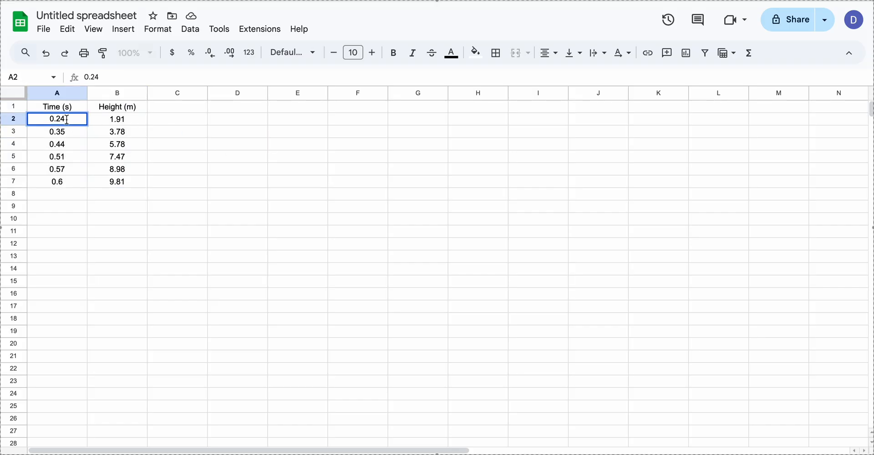
pyautogui.write('s')
pyautogui.click(221, 170)
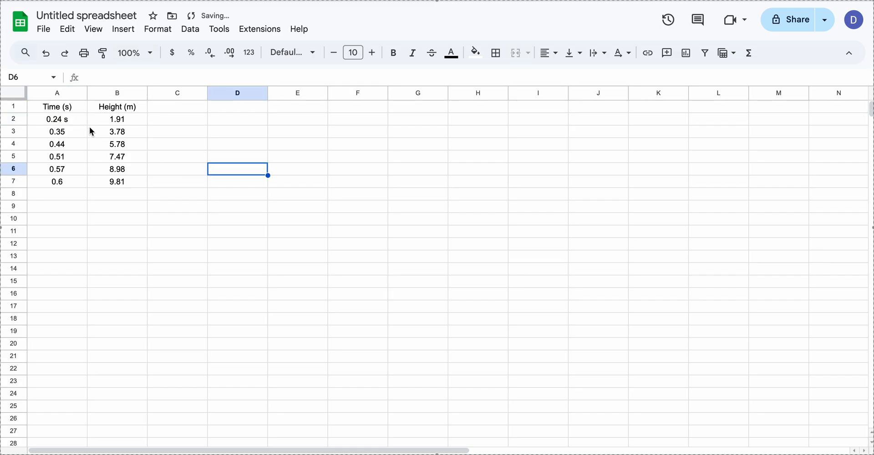
# Remove the unit from cell A2 so it holds only the number 0.24.
pyautogui.doubleClick(73, 117)
pyautogui.press('BackSpace')
pyautogui.press('BackSpace')
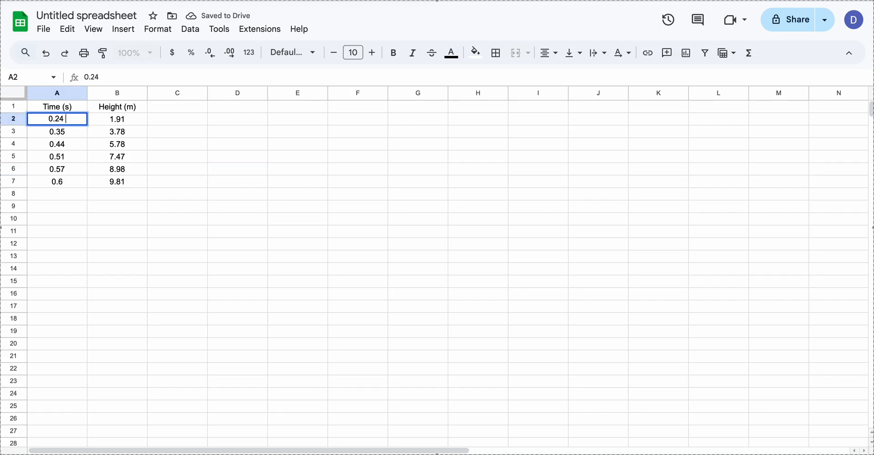
pyautogui.click(76, 109)
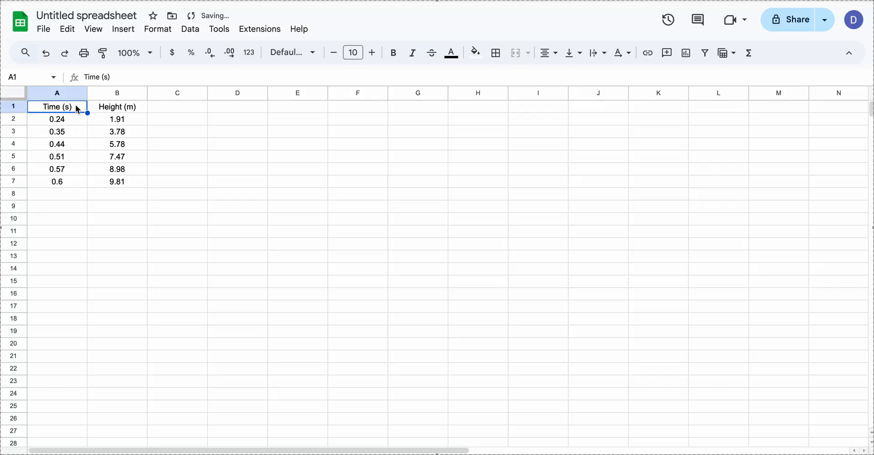
pyautogui.click(129, 112)
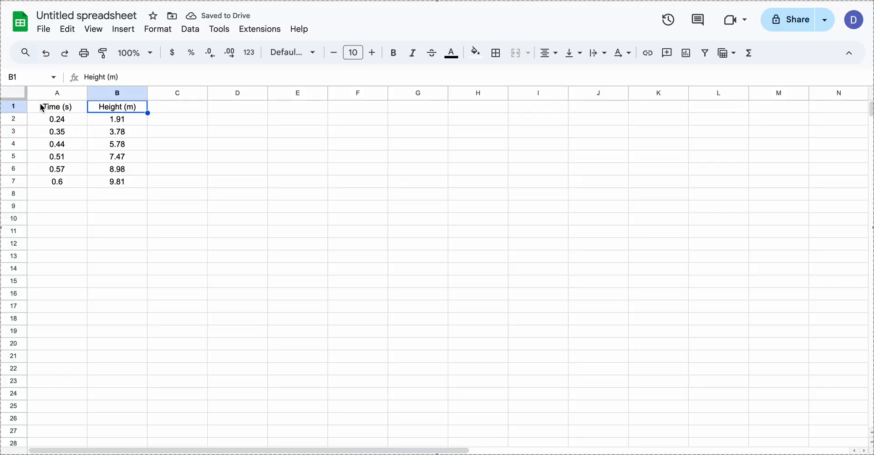
pyautogui.click(55, 108)
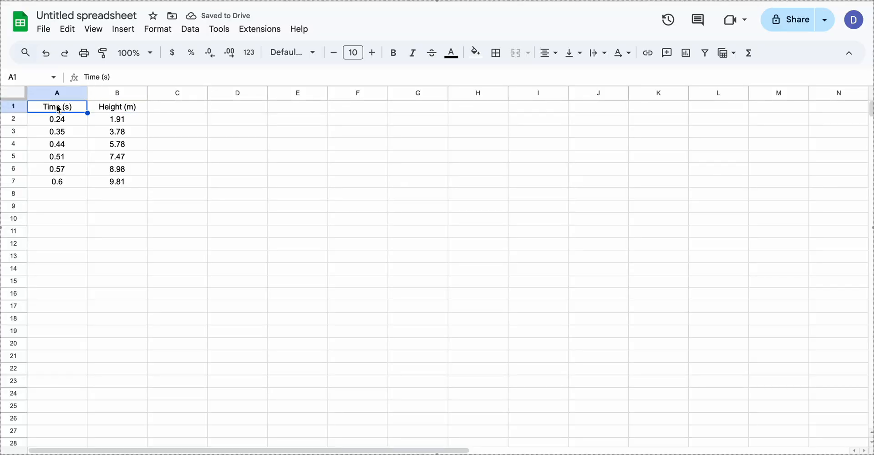
pyautogui.click(134, 112)
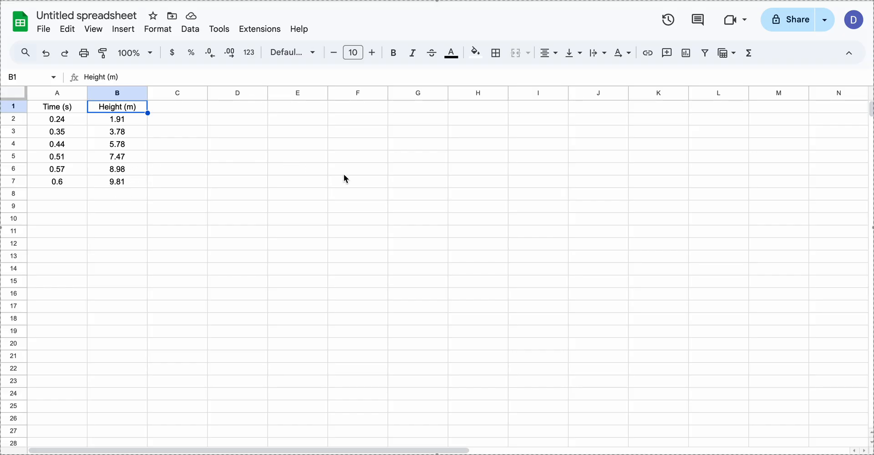
# Insert a chart from the time and height data in A1:B7, including the header row.
pyautogui.moveTo(57, 107); pyautogui.dragTo(126, 188)
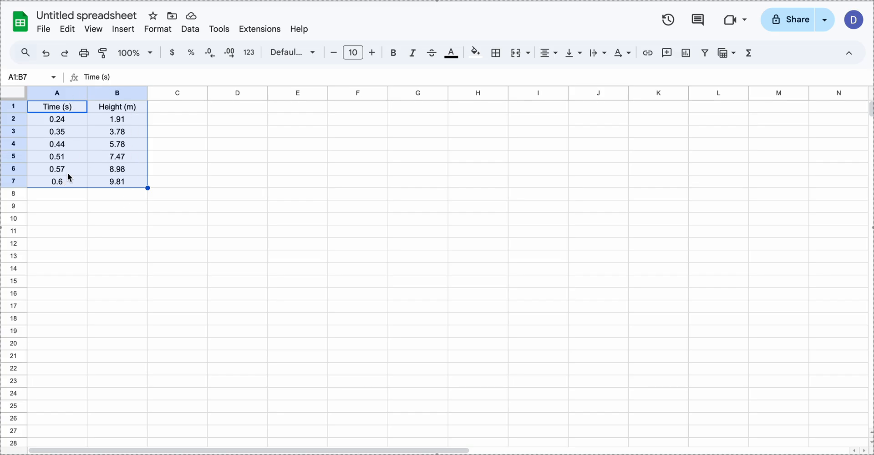
pyautogui.click(127, 31)
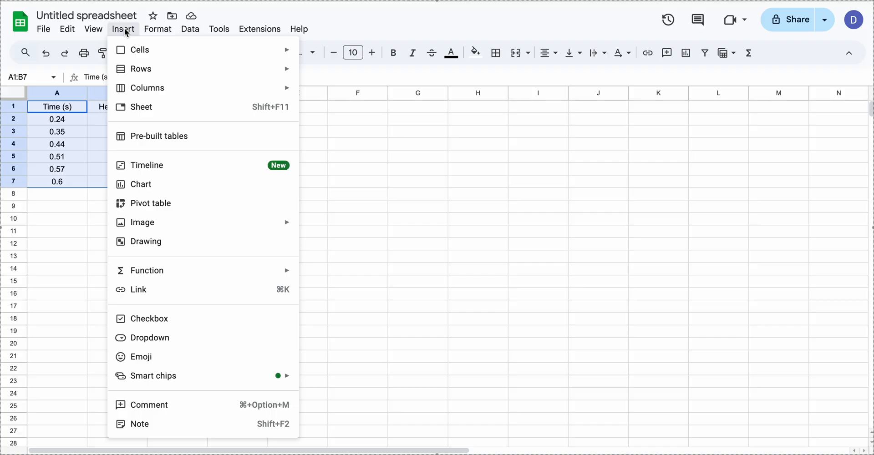
pyautogui.click(147, 186)
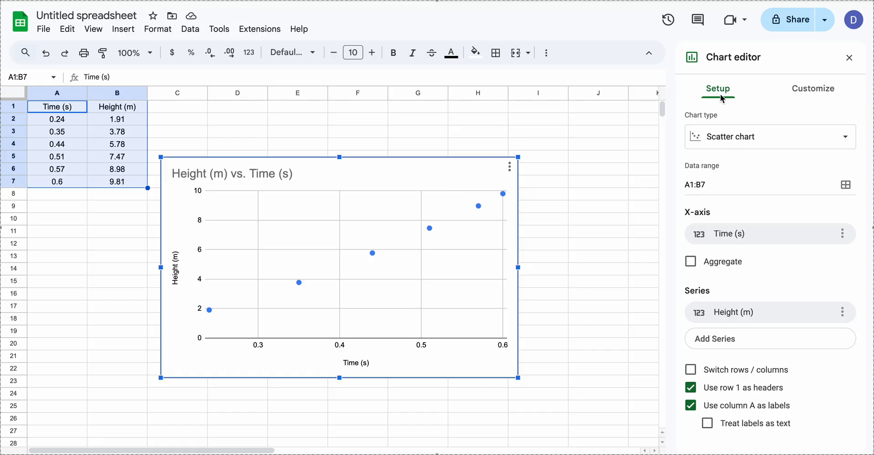
# Close the chart editor, and reopen it for the height-time chart at its setup options.
pyautogui.click(849, 57)
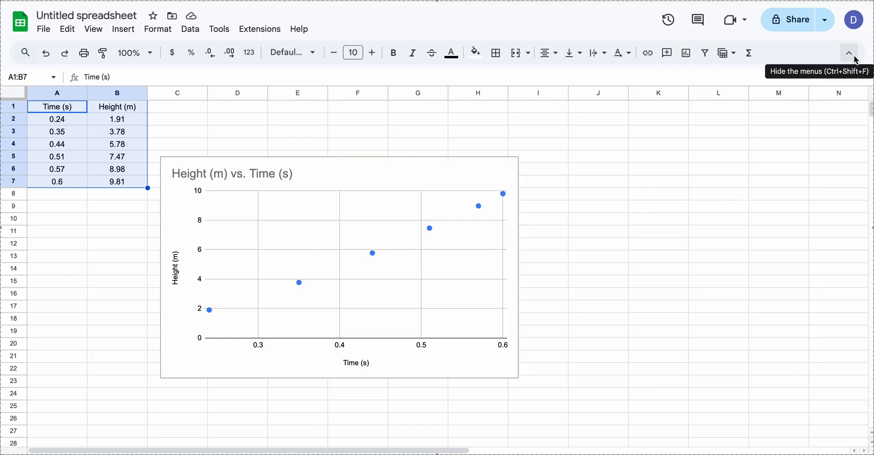
pyautogui.doubleClick(481, 177)
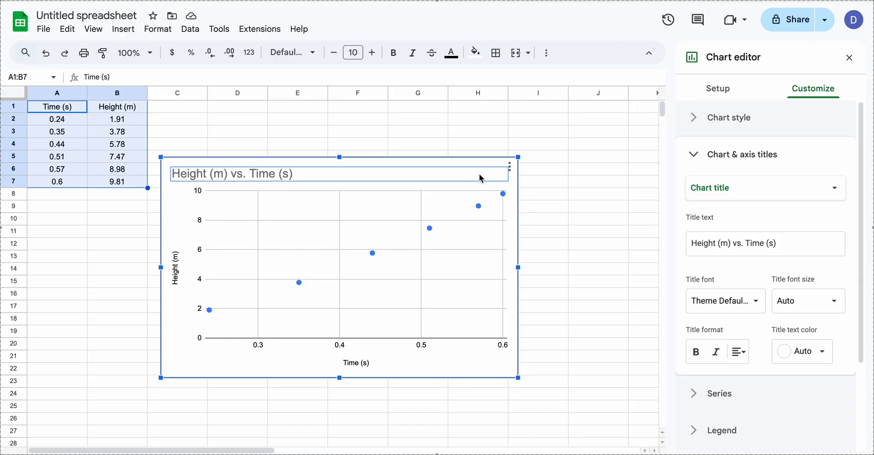
pyautogui.click(727, 90)
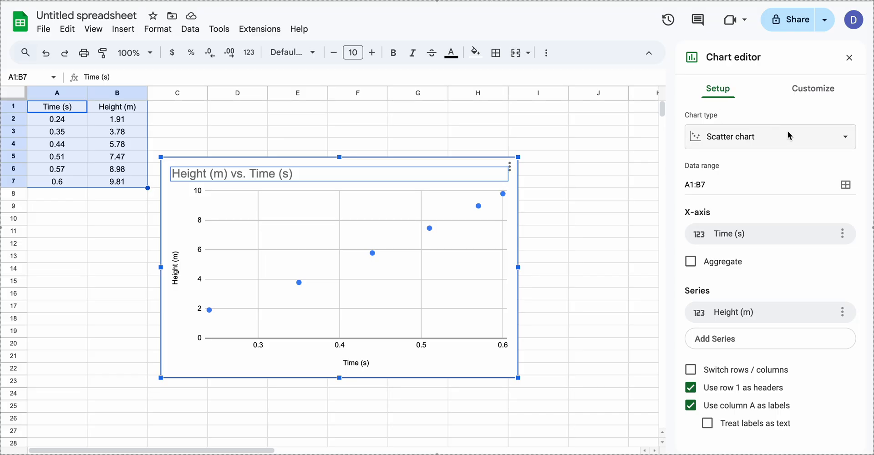
# Set the chart type to Scatter chart.
pyautogui.click(736, 136)
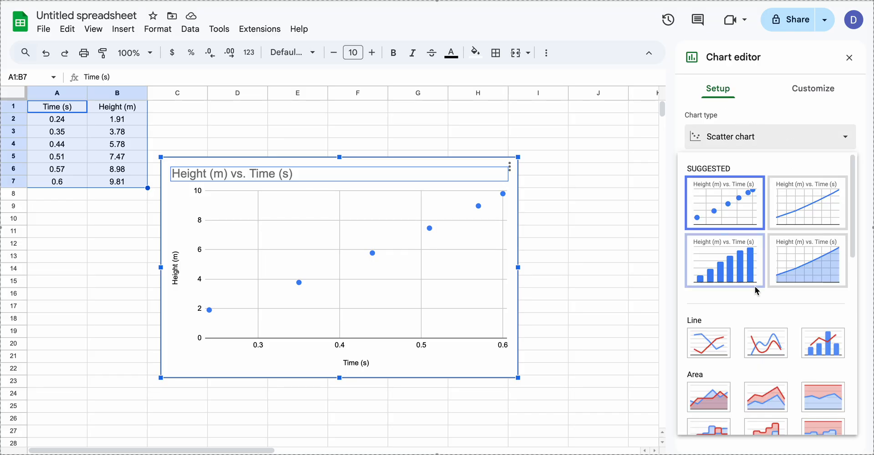
pyautogui.scroll(-2, 759, 326)
pyautogui.scroll(-6, 760, 327)
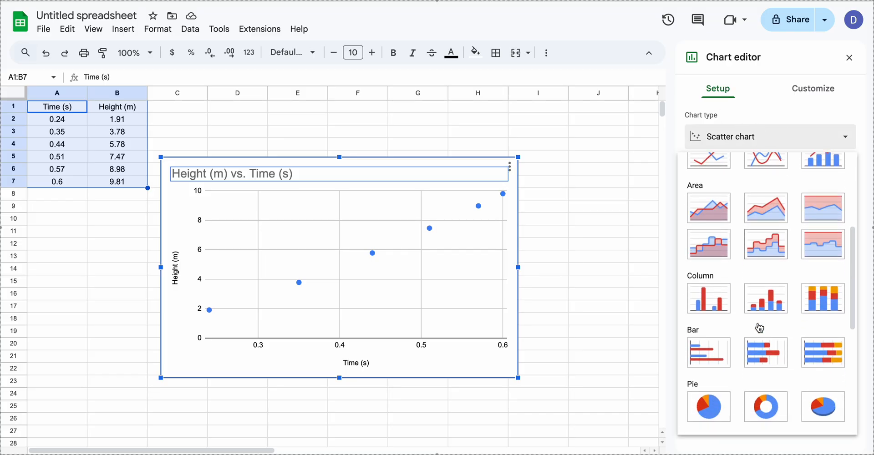
pyautogui.scroll(-1, 759, 327)
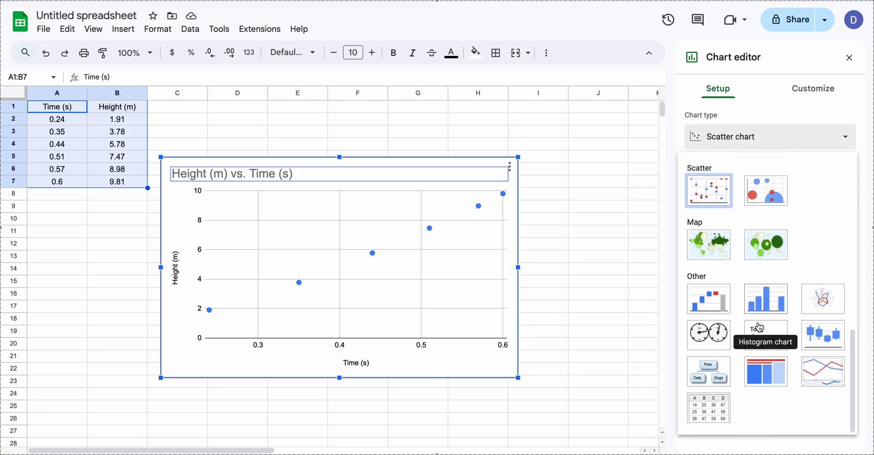
pyautogui.scroll(4, 759, 337)
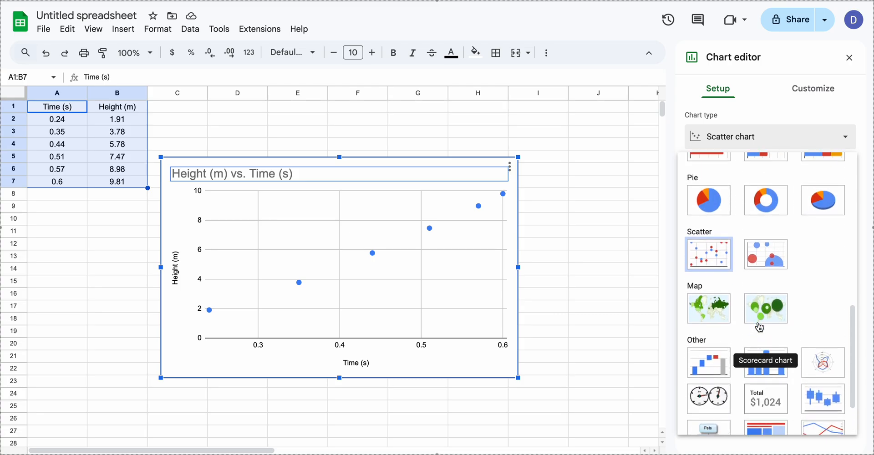
pyautogui.click(715, 270)
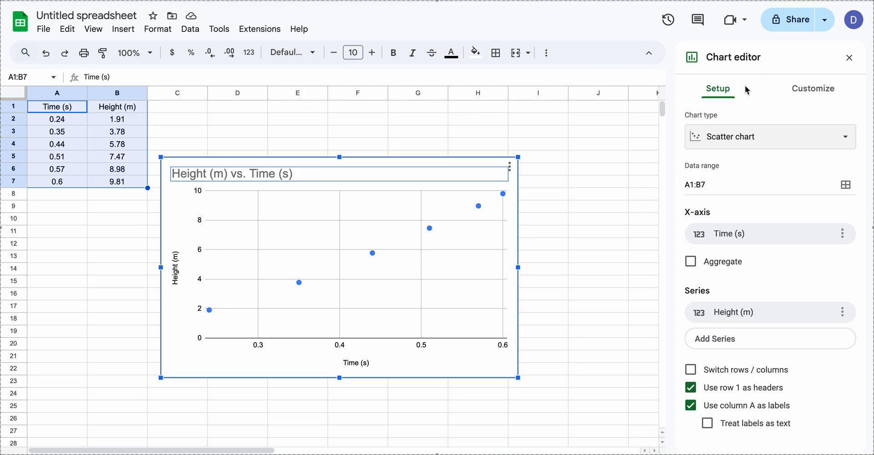
# Add a trendline to the Height (m) series of the scatter chart.
pyautogui.click(830, 94)
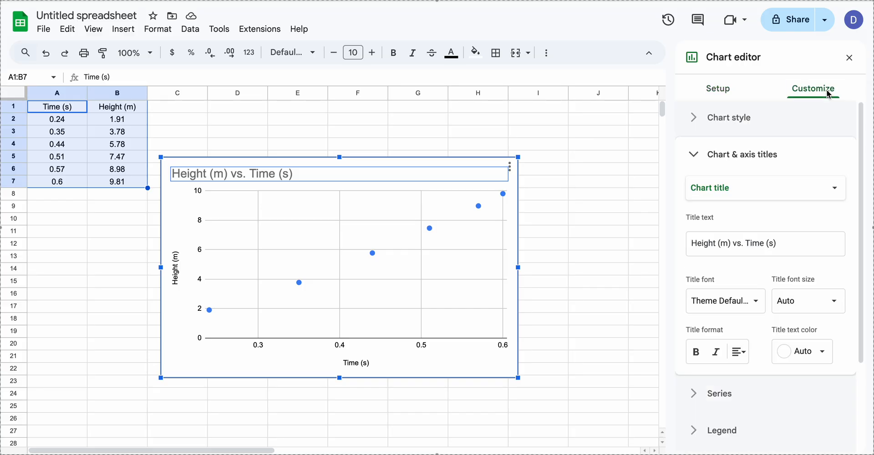
pyautogui.scroll(-3, 732, 251)
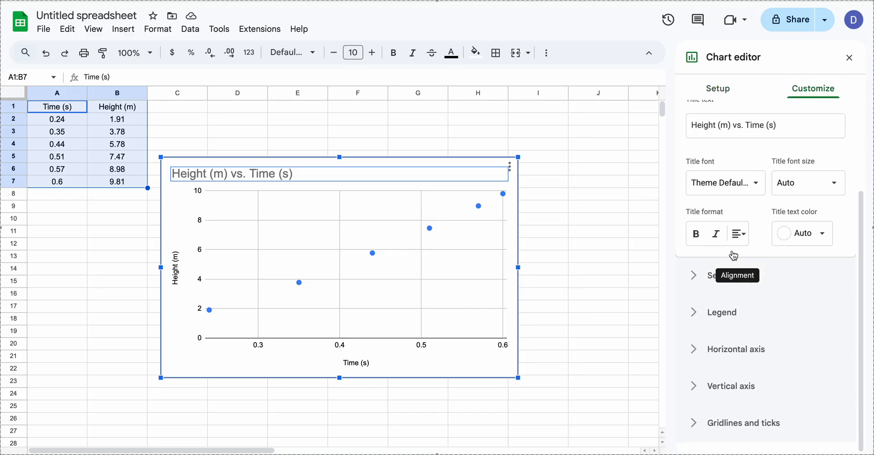
pyautogui.click(694, 282)
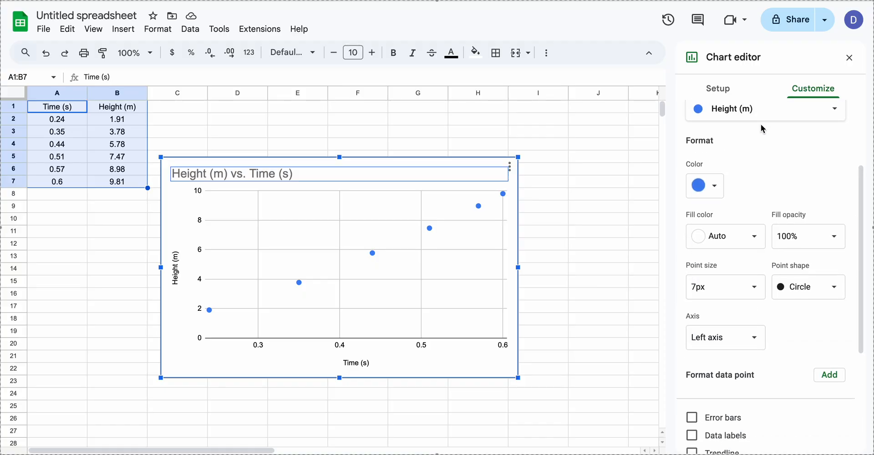
pyautogui.scroll(2, 747, 128)
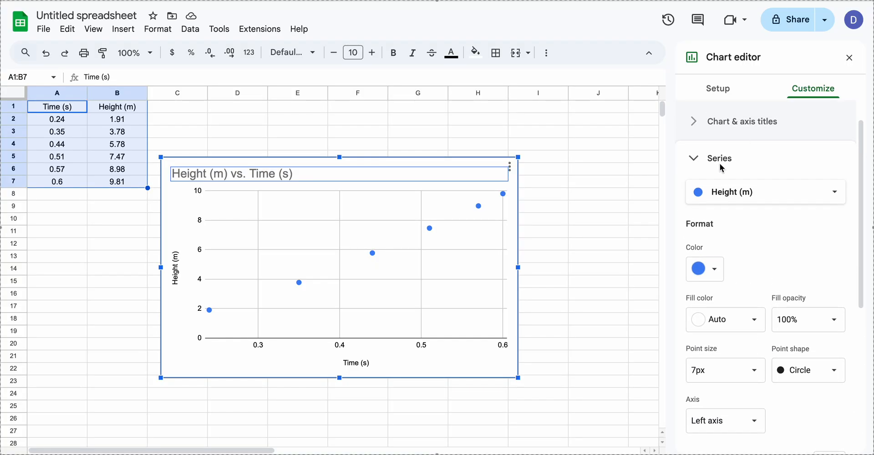
pyautogui.scroll(-5, 750, 214)
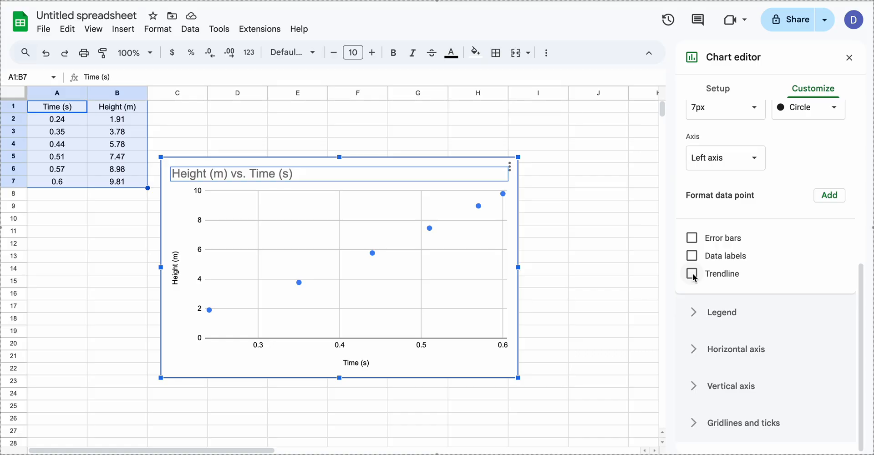
pyautogui.click(693, 274)
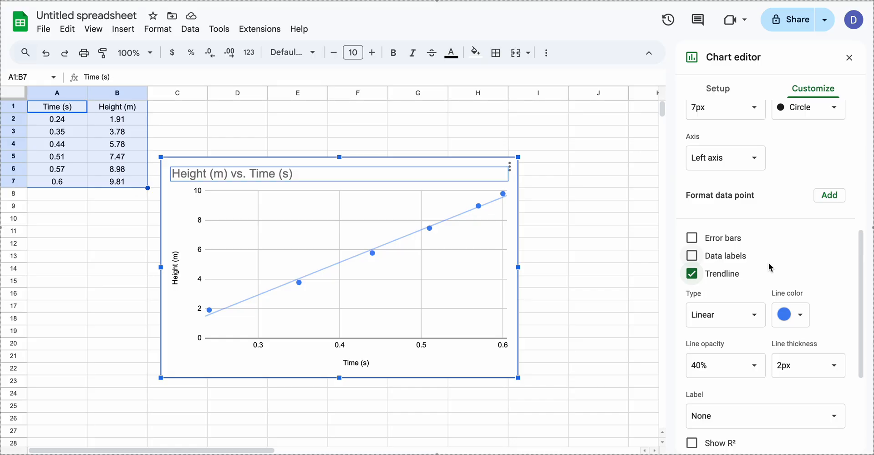
# Label the trendline with its equation and show its R² value.
pyautogui.scroll(-3, 768, 263)
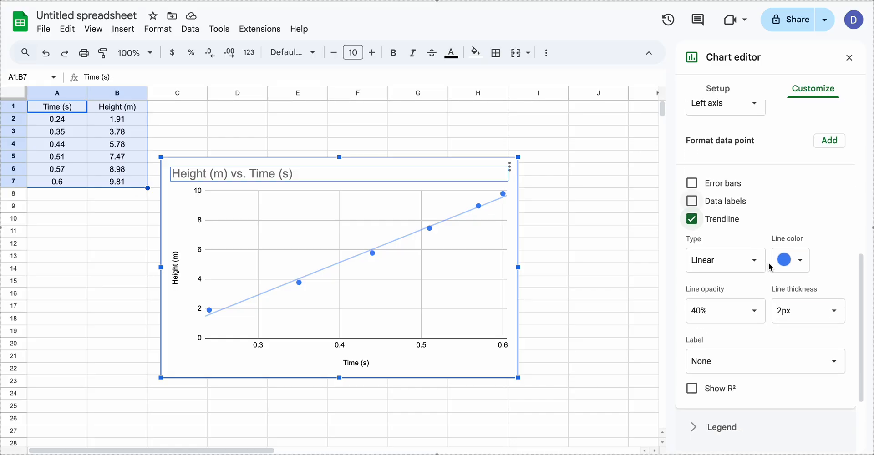
pyautogui.scroll(-1, 768, 263)
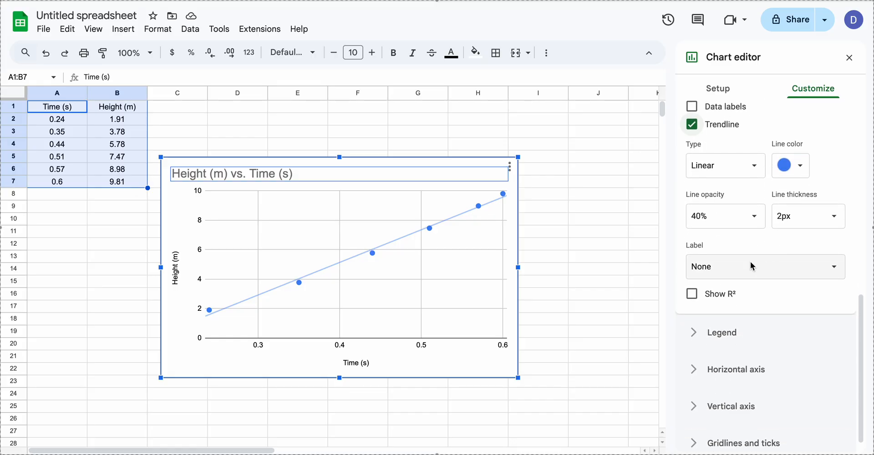
pyautogui.click(834, 271)
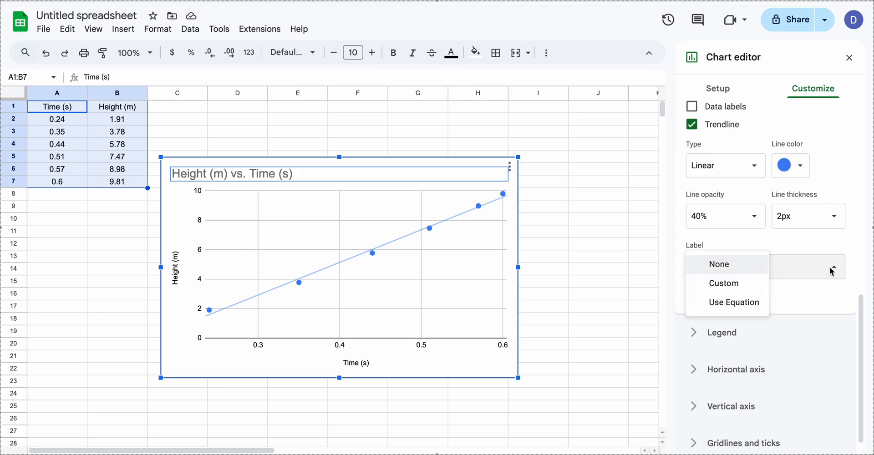
pyautogui.click(731, 307)
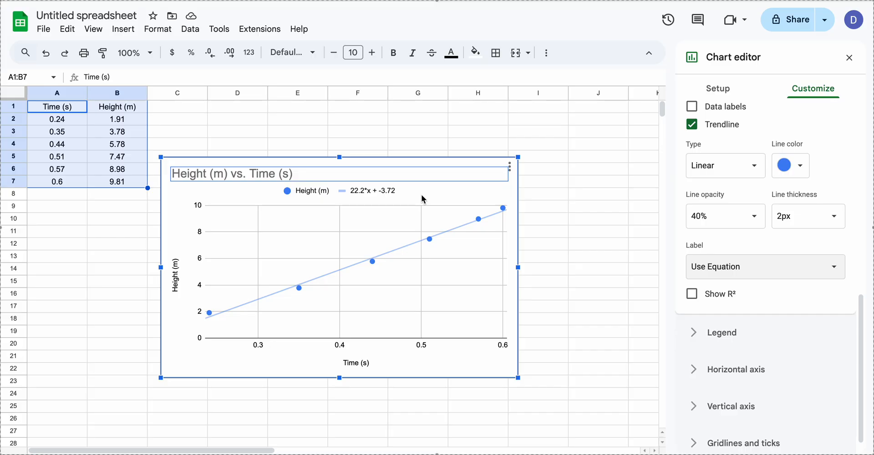
pyautogui.click(692, 295)
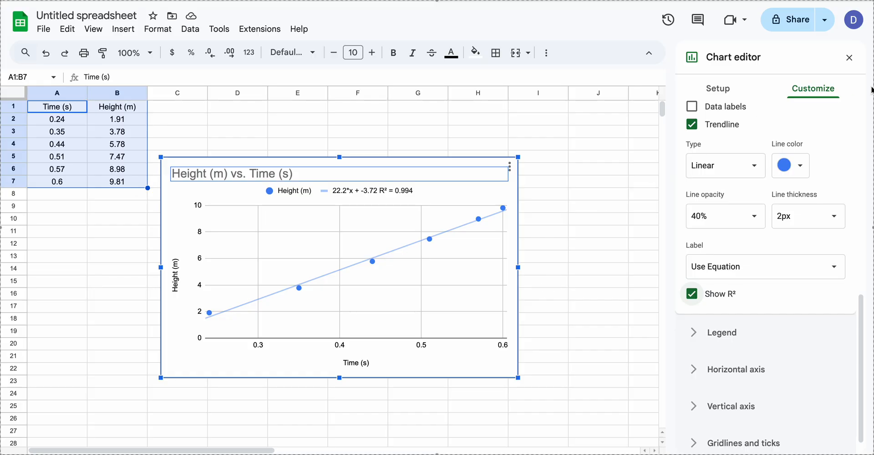
# Try the Exponential trendline type for the Height (m) series, and turn the trendline off.
pyautogui.click(750, 169)
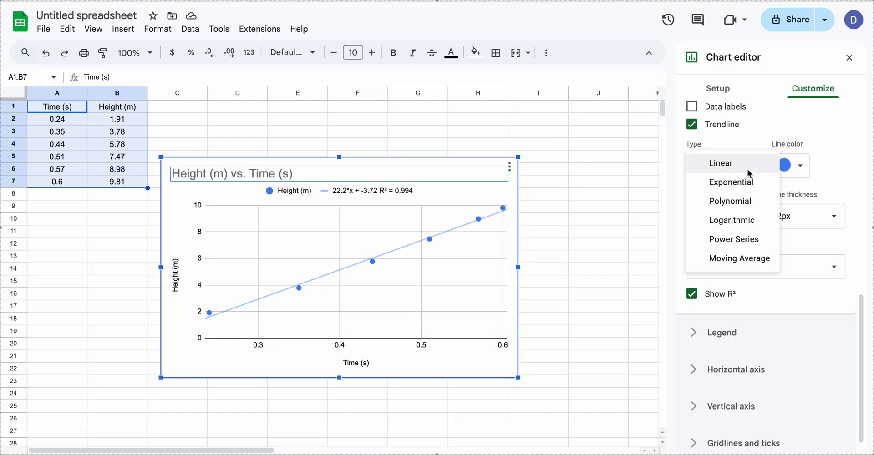
pyautogui.click(750, 183)
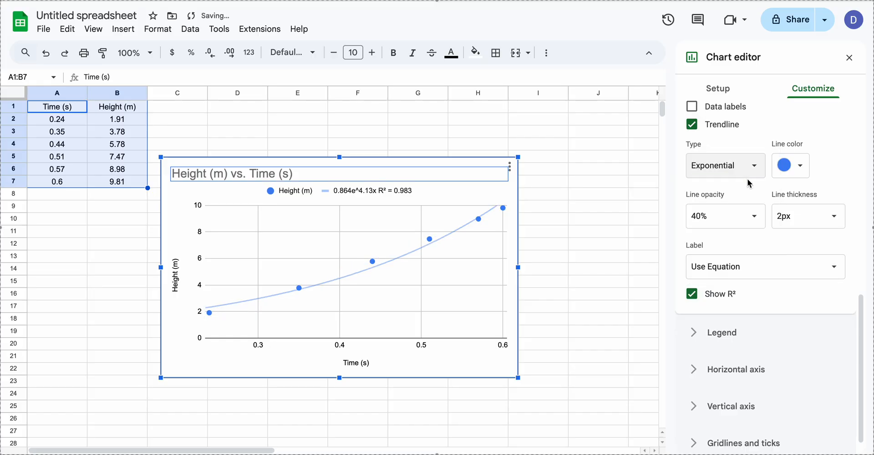
pyautogui.click(747, 175)
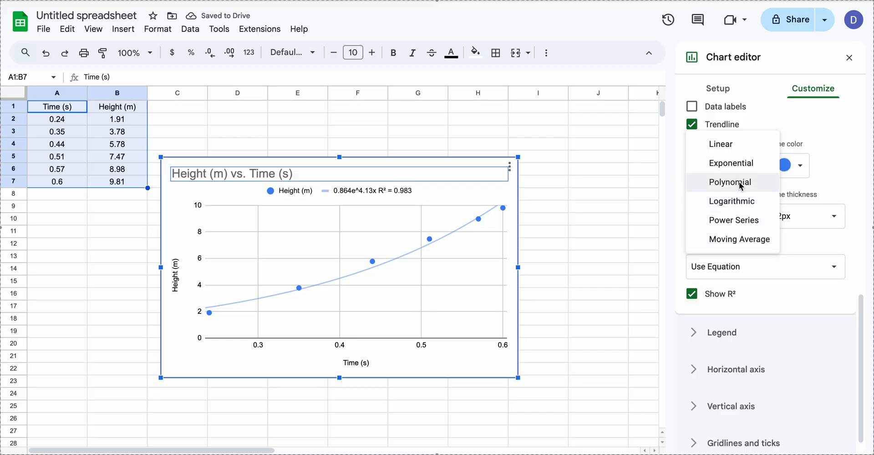
pyautogui.click(842, 129)
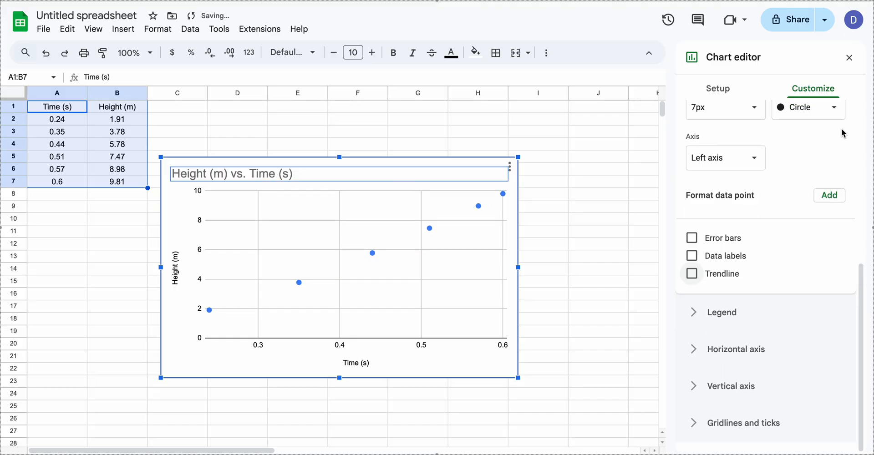
# Turn the Height (m) series' trendline back on.
pyautogui.scroll(3, 734, 173)
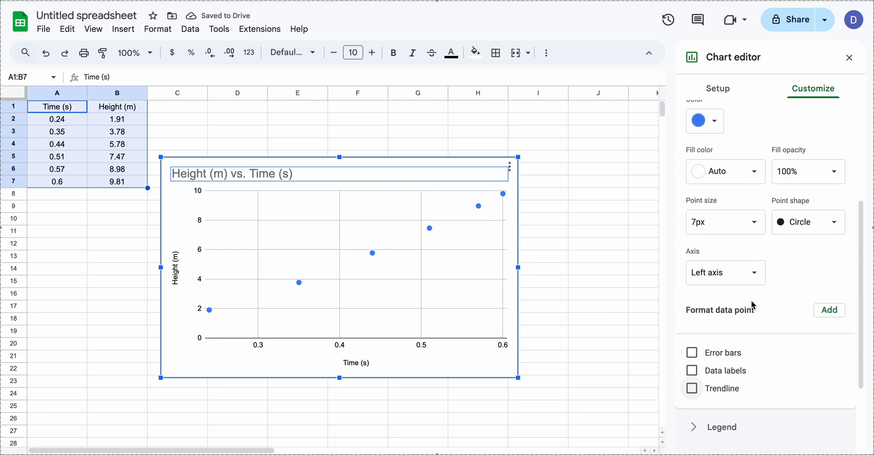
pyautogui.scroll(-3, 728, 306)
pyautogui.click(690, 273)
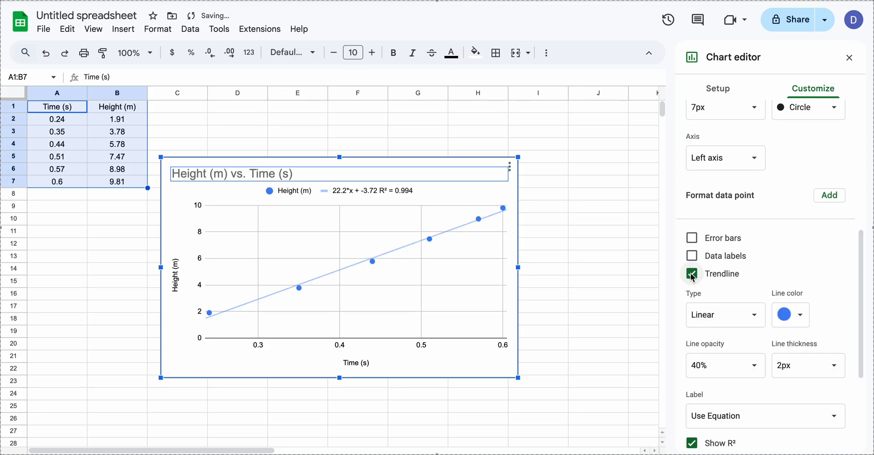